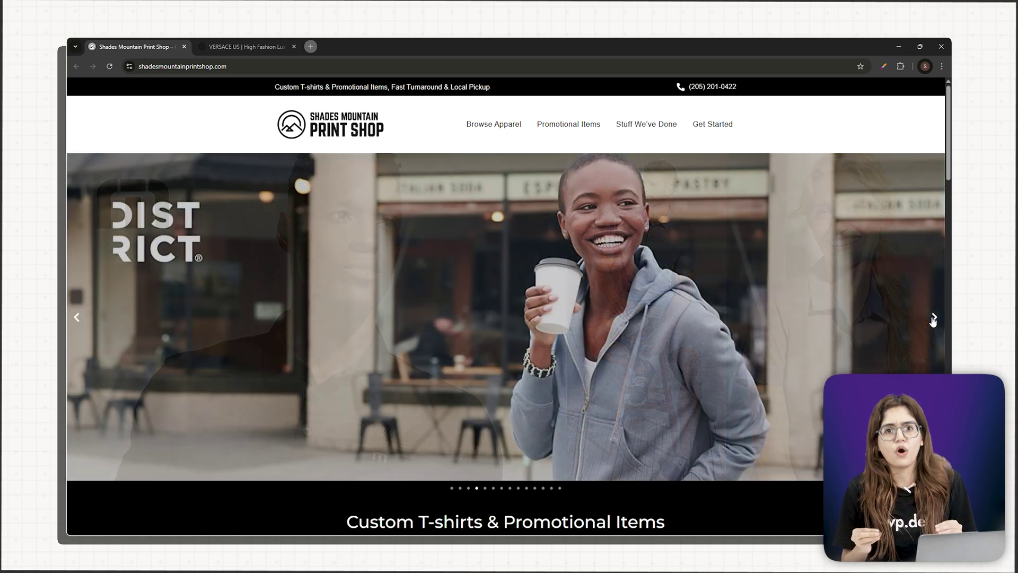
# Advance the Shades Mountain Print Shop hero carousel two slides.
pyautogui.click(933, 319)
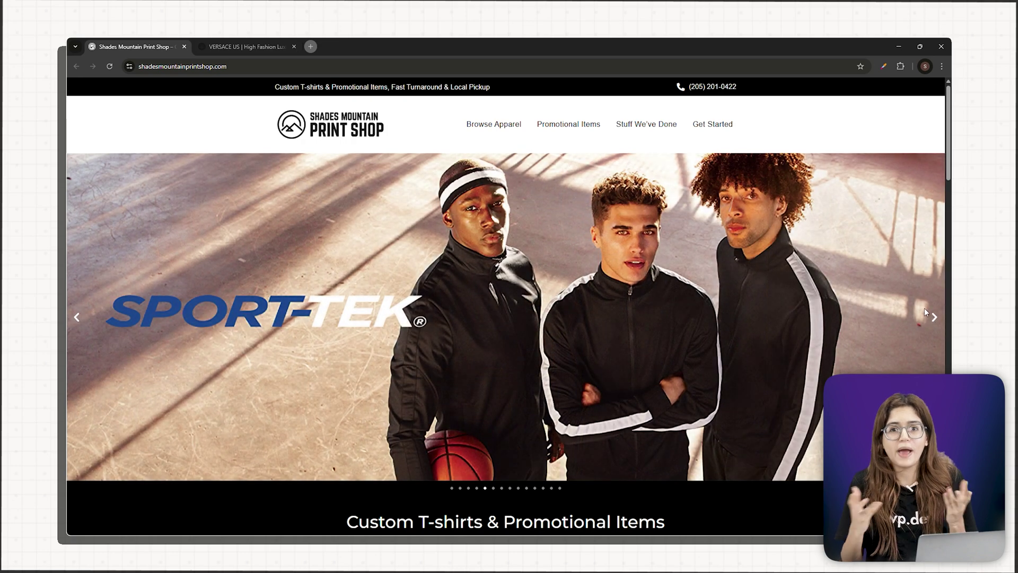
pyautogui.click(935, 318)
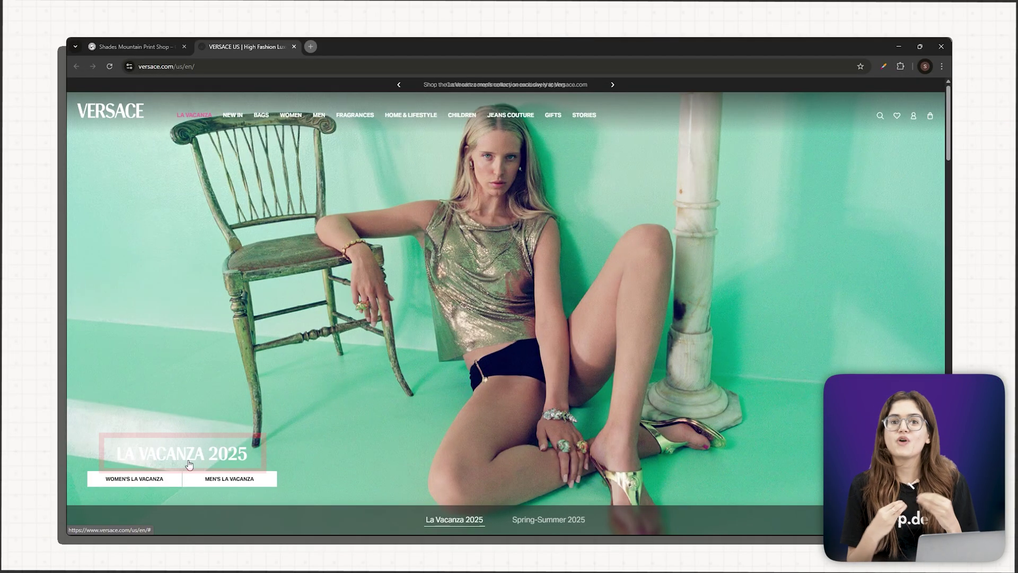
pyautogui.scroll(-5, 301, 444)
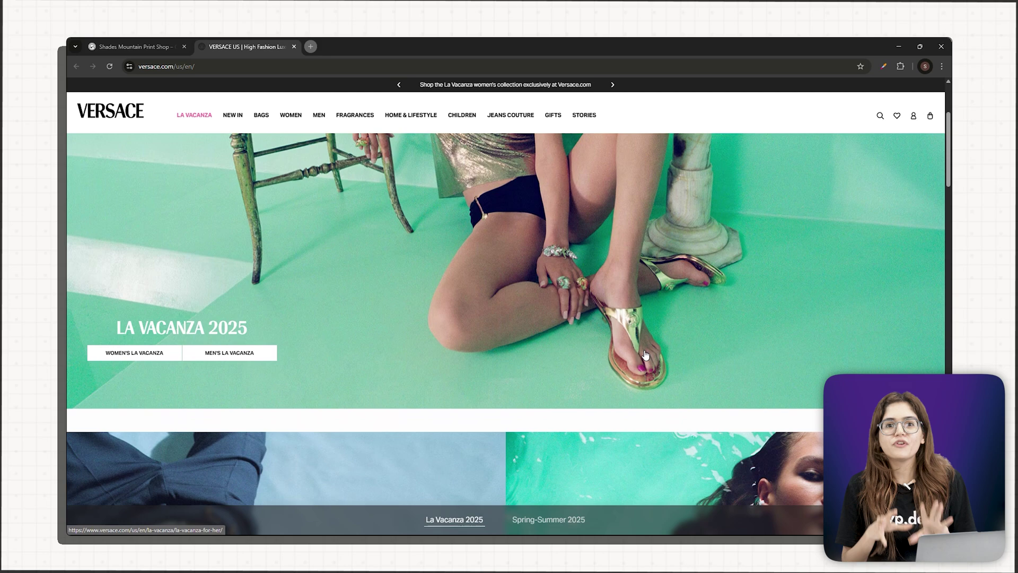
pyautogui.scroll(-2, 646, 353)
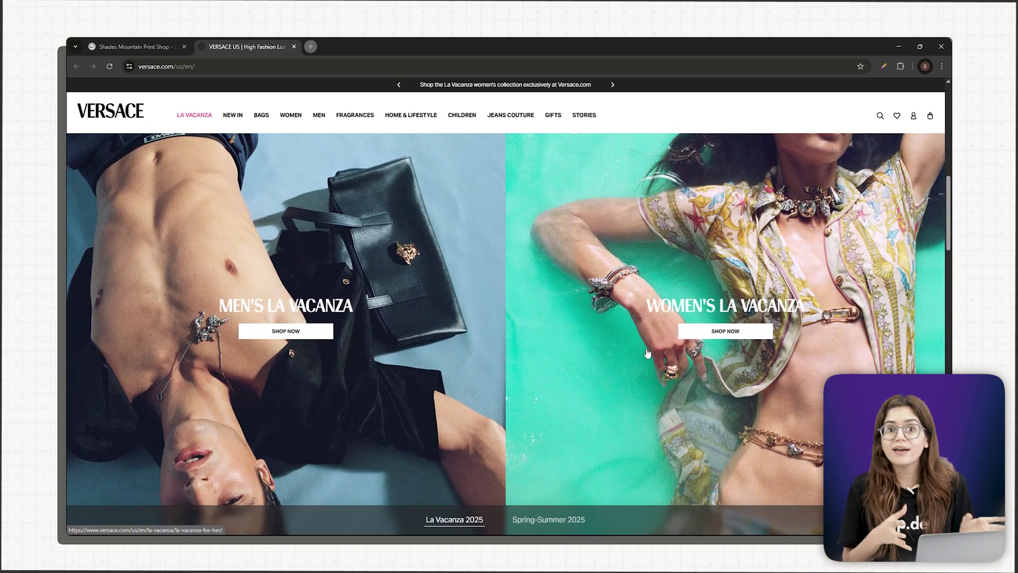
pyautogui.scroll(-5, 647, 353)
pyautogui.scroll(-5, 647, 353)
pyautogui.scroll(-5, 647, 353)
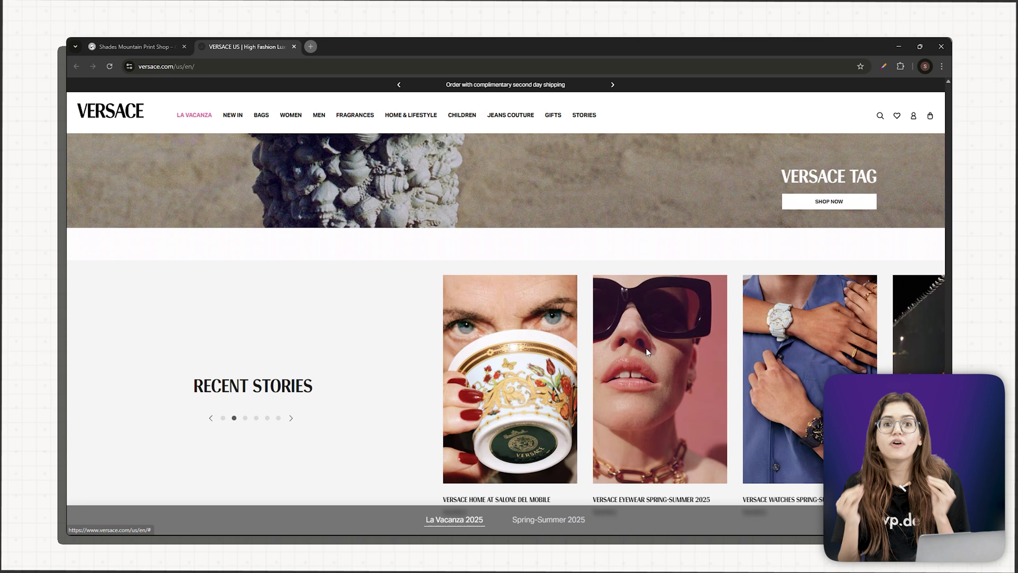
pyautogui.scroll(-3, 646, 353)
pyautogui.scroll(1, 699, 347)
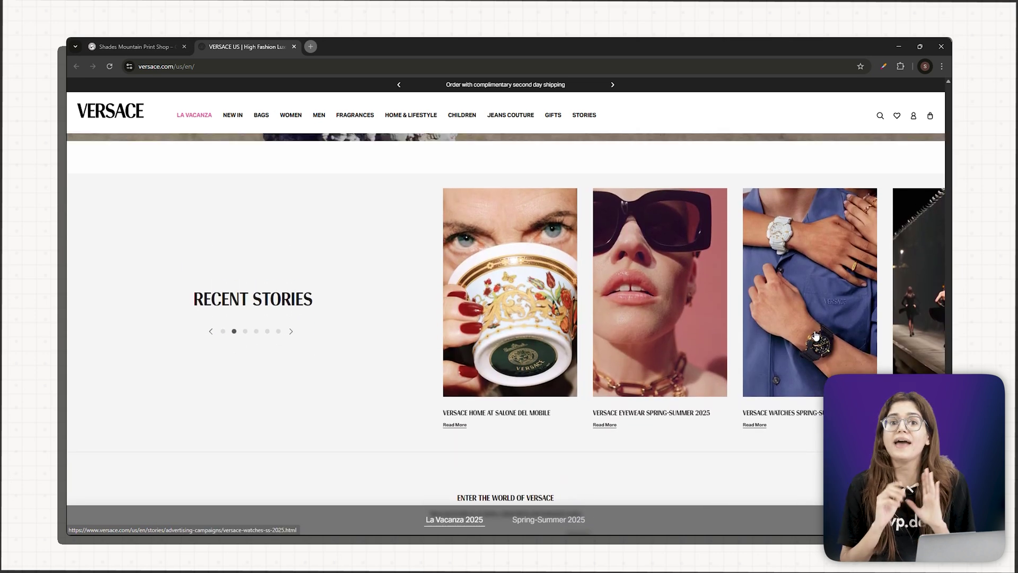
pyautogui.hscroll(1, 812, 337)
pyautogui.hscroll(1, 810, 334)
pyautogui.hscroll(1, 806, 331)
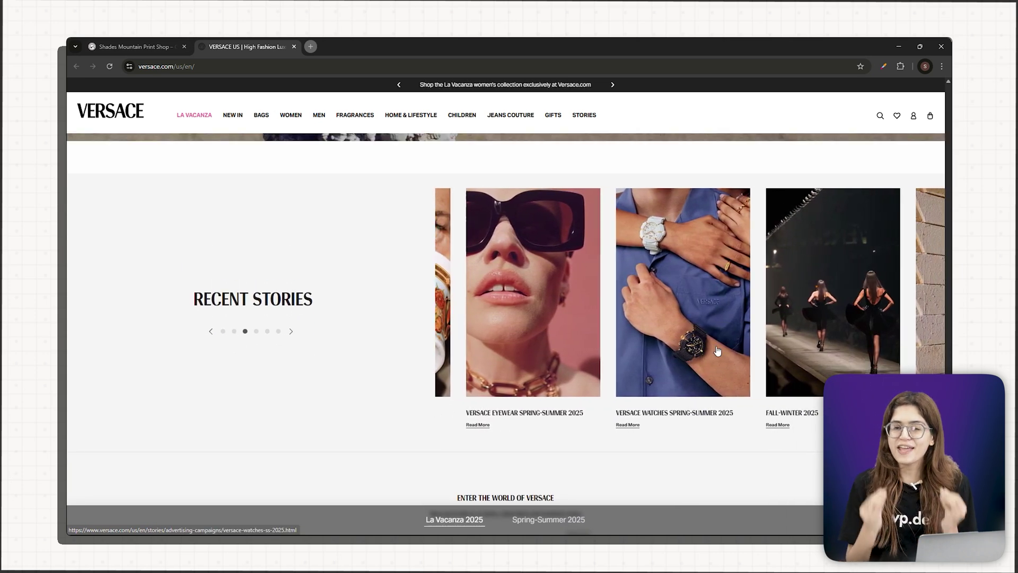
pyautogui.hscroll(1, 801, 328)
pyautogui.hscroll(2, 801, 326)
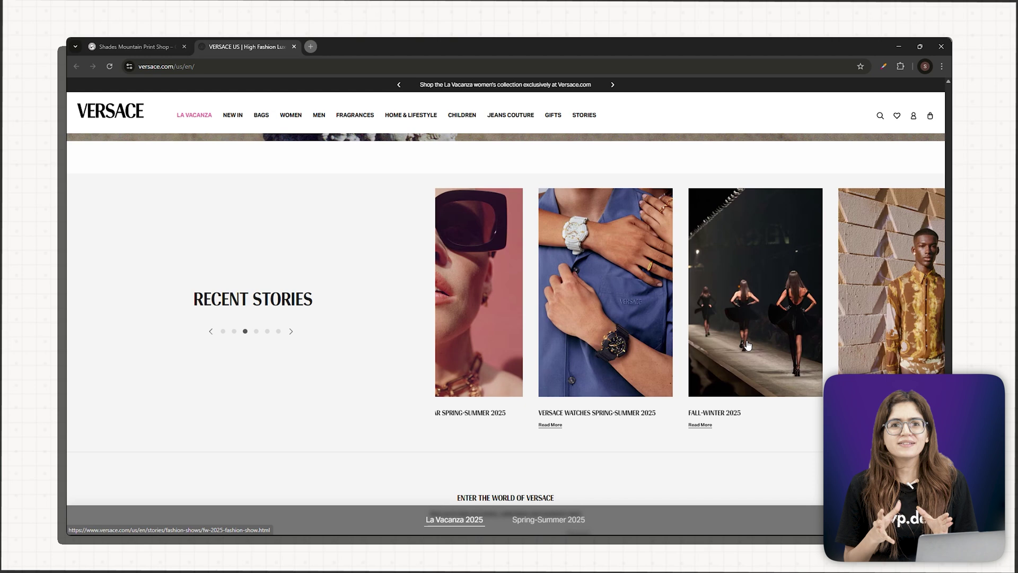
pyautogui.hscroll(2, 689, 360)
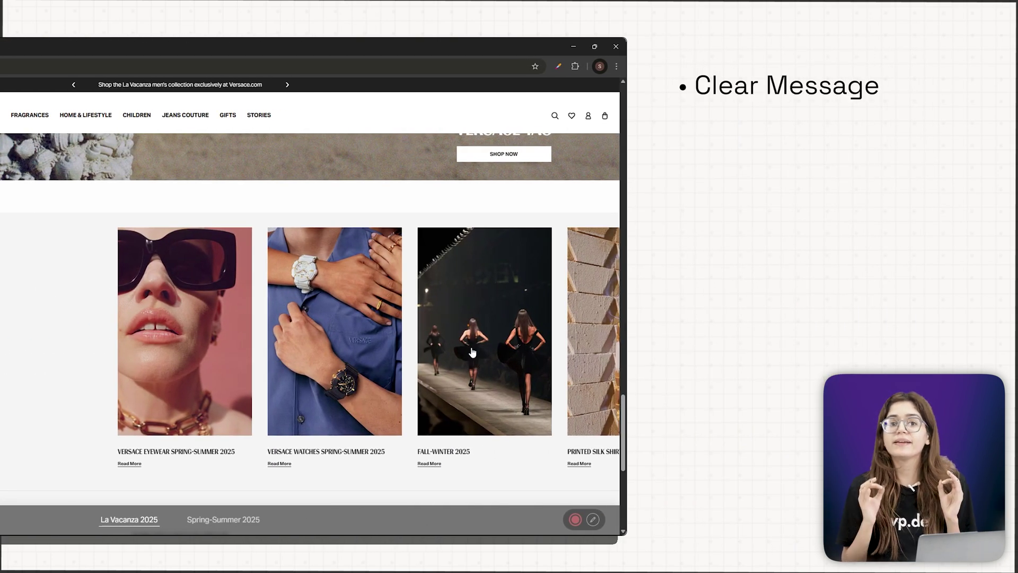
# Open the Fall-Winter 2025 story from Versace's Recent Stories.
pyautogui.click(489, 342)
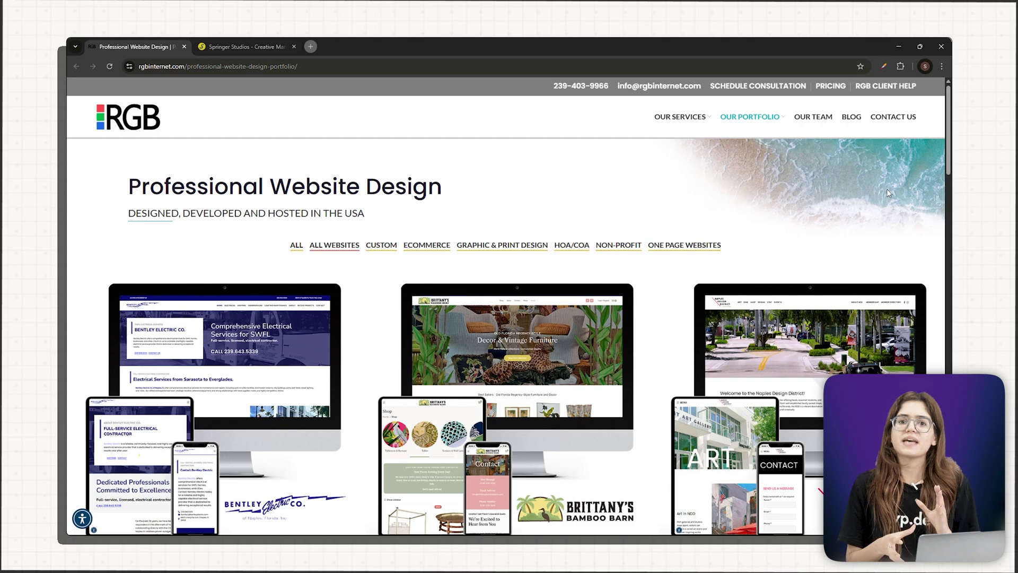
pyautogui.scroll(-2, 886, 188)
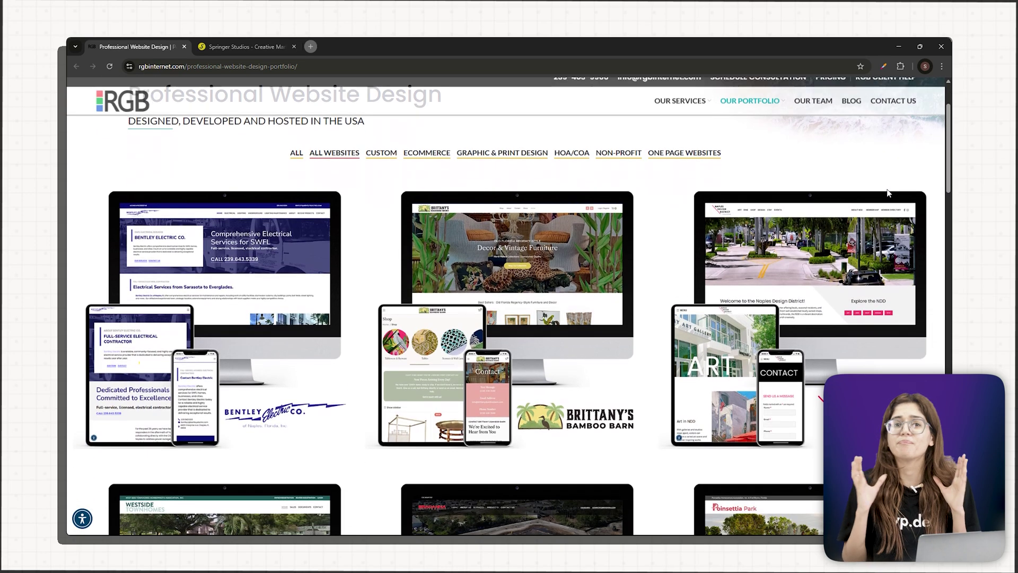
pyautogui.scroll(-1, 887, 194)
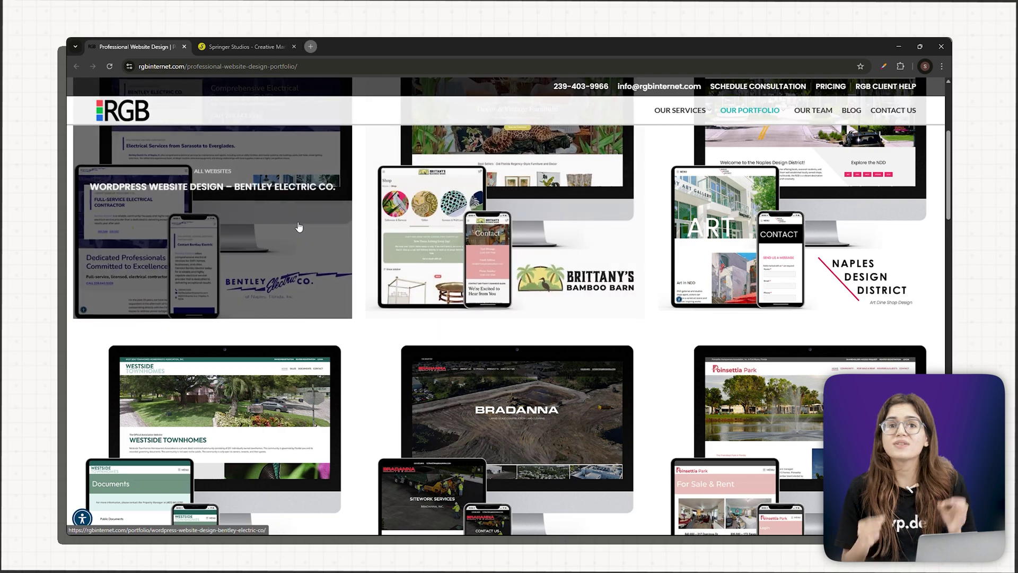
pyautogui.scroll(-2, 480, 218)
pyautogui.scroll(-1, 481, 218)
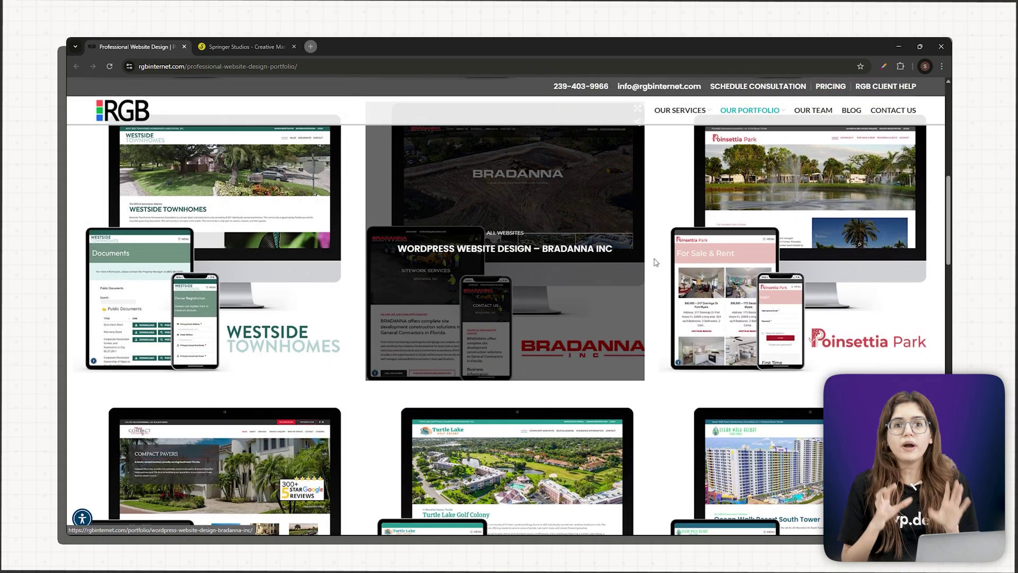
pyautogui.scroll(-1, 769, 265)
pyautogui.scroll(-2, 770, 265)
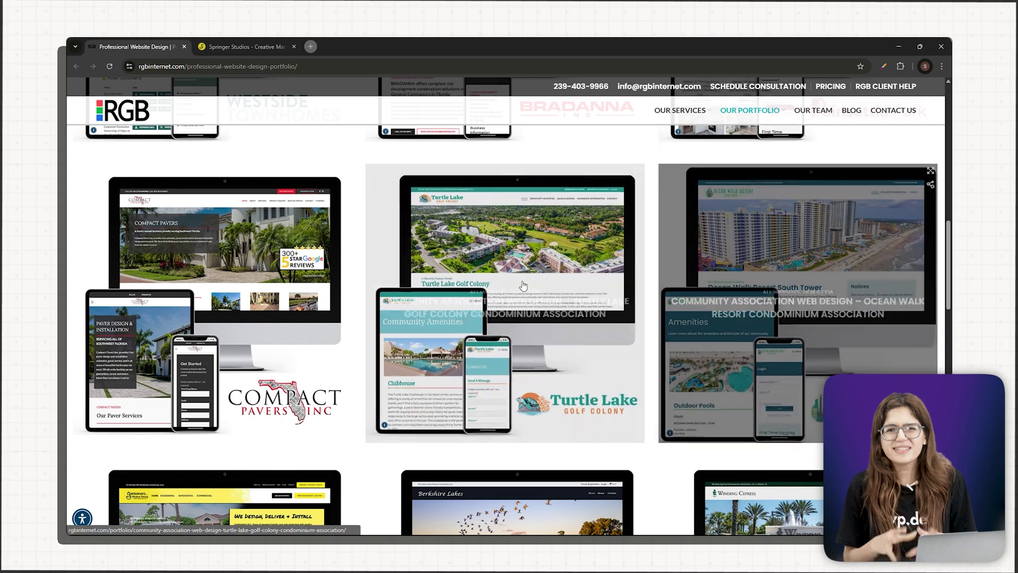
pyautogui.scroll(-5, 543, 269)
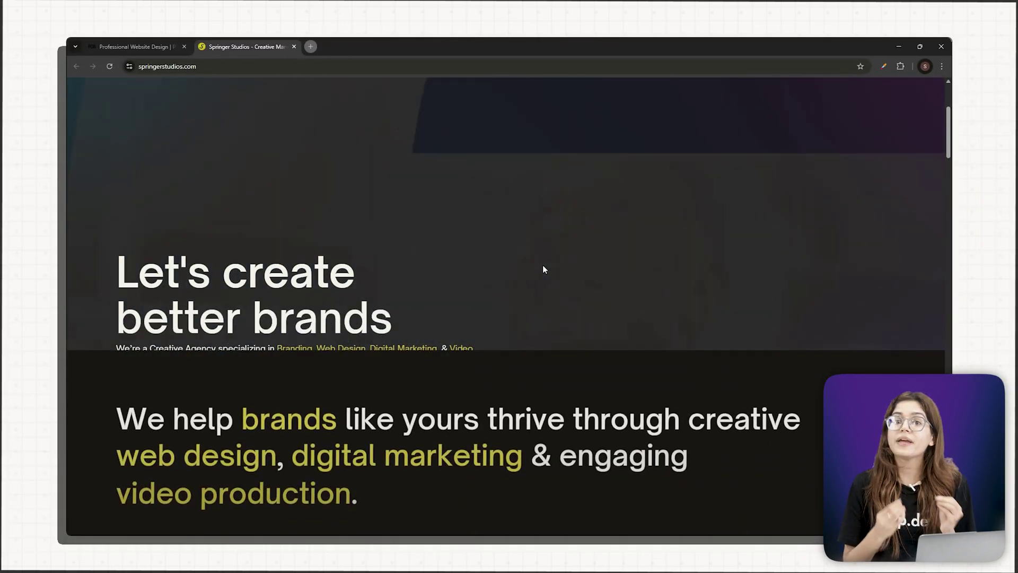
pyautogui.scroll(-4, 537, 269)
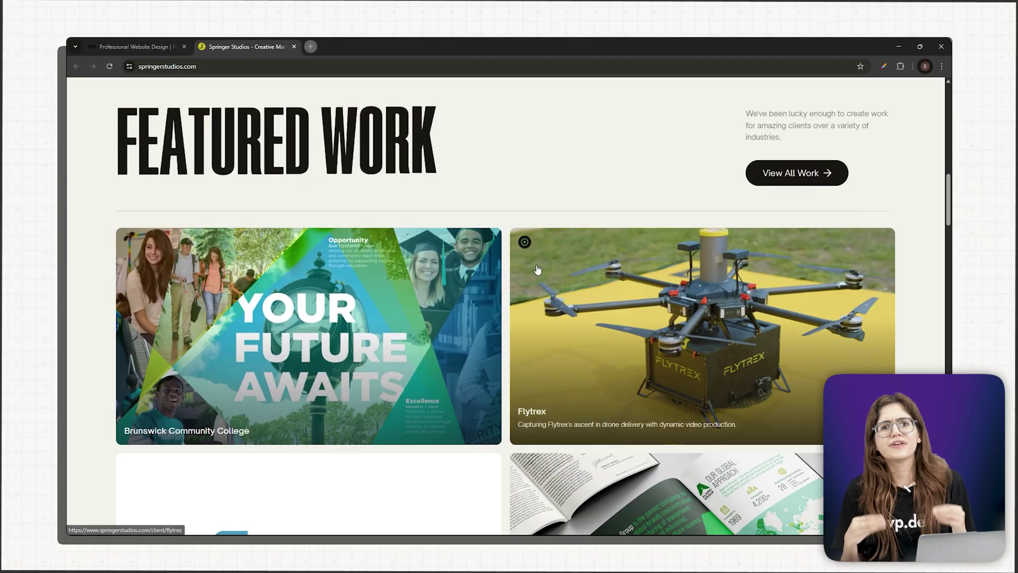
pyautogui.scroll(-3, 536, 269)
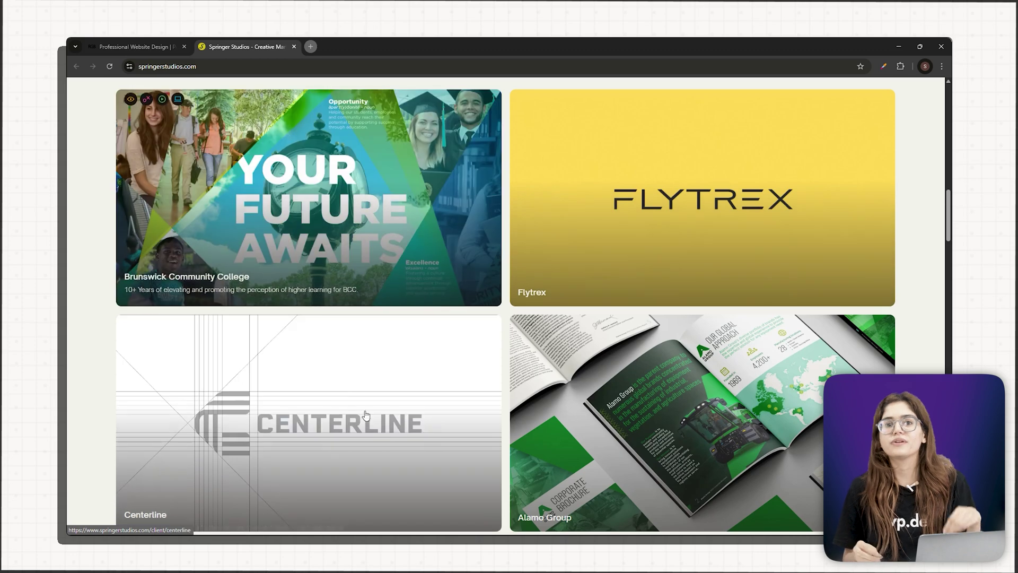
pyautogui.scroll(-2, 575, 400)
pyautogui.scroll(-2, 575, 400)
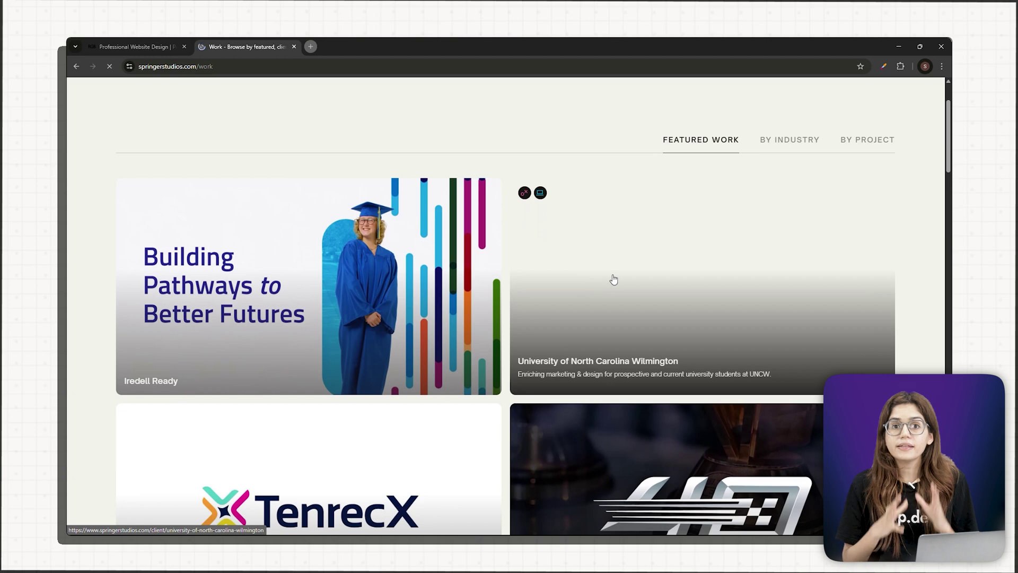
pyautogui.scroll(-1, 613, 280)
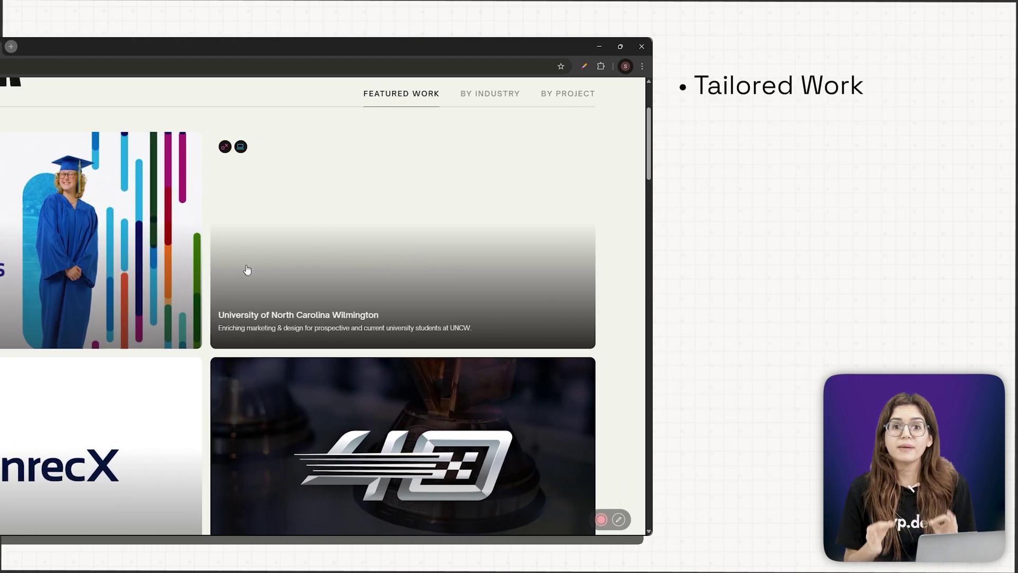
pyautogui.scroll(-2, 154, 280)
pyautogui.scroll(-1, 165, 294)
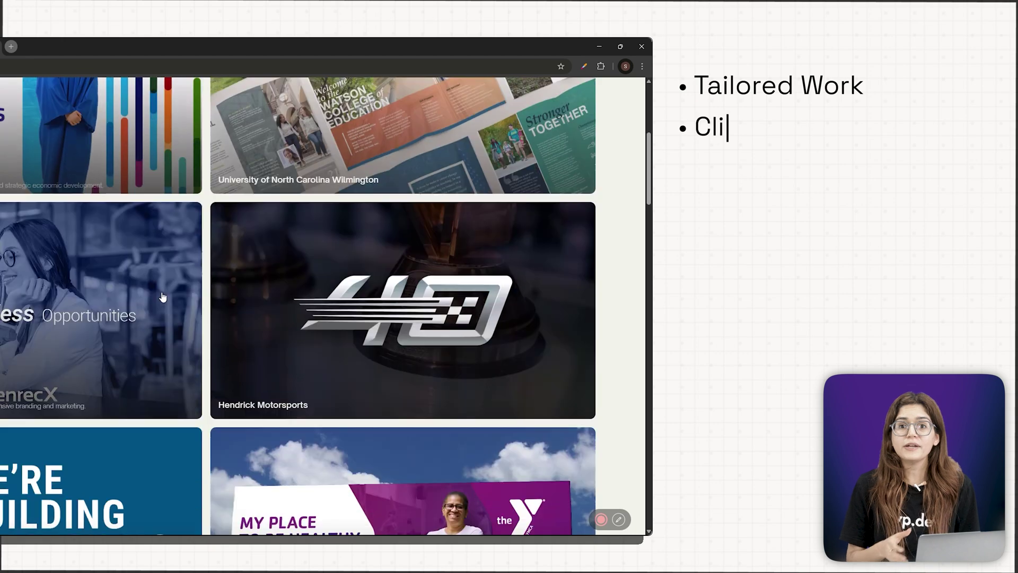
pyautogui.scroll(-2, 300, 297)
pyautogui.scroll(-1, 318, 296)
pyautogui.scroll(-1, 341, 294)
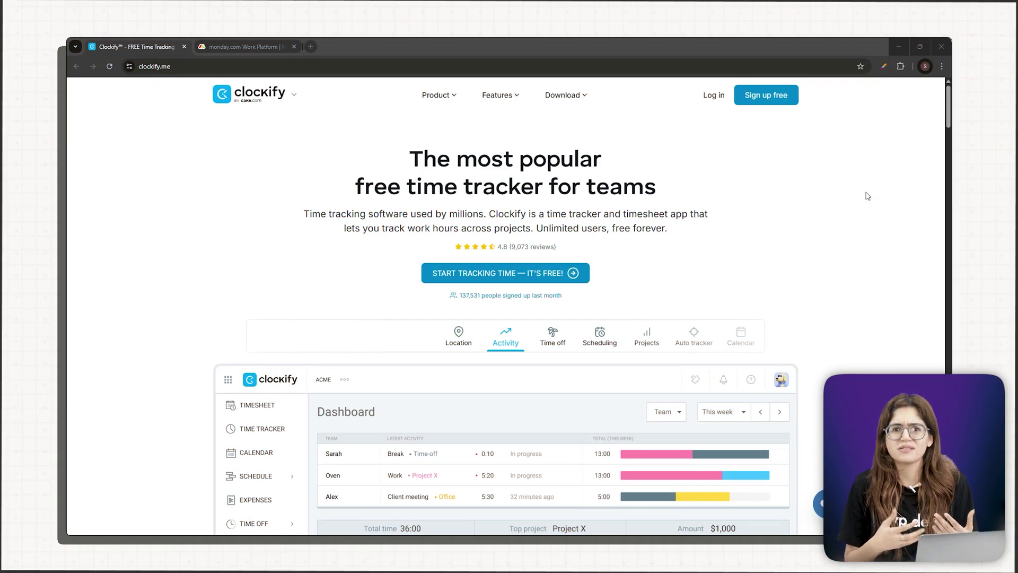
pyautogui.scroll(-1, 867, 196)
pyautogui.scroll(-1, 867, 196)
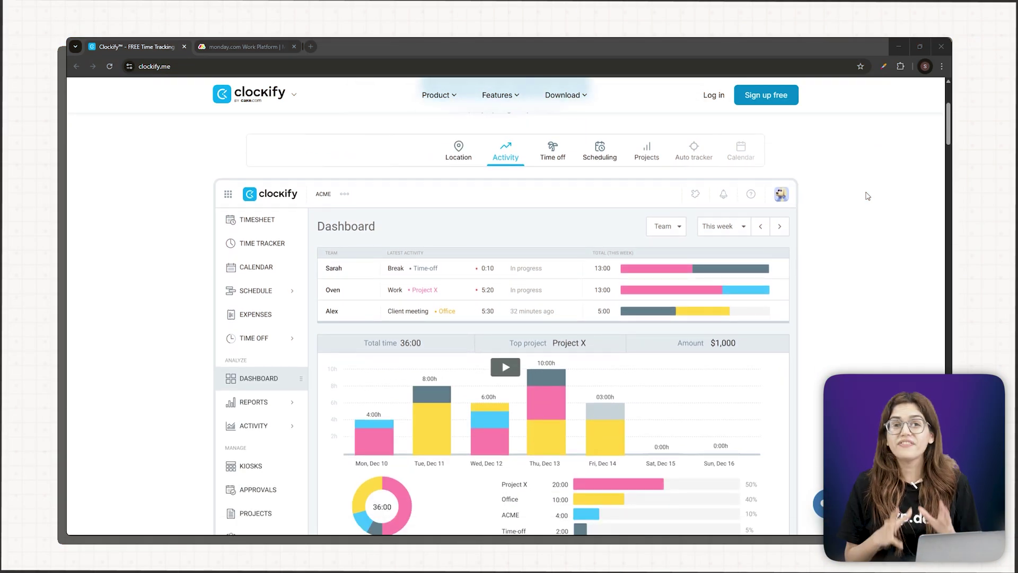
pyautogui.scroll(-3, 867, 196)
pyautogui.scroll(-2, 867, 195)
pyautogui.scroll(-2, 867, 196)
pyautogui.scroll(-1, 867, 196)
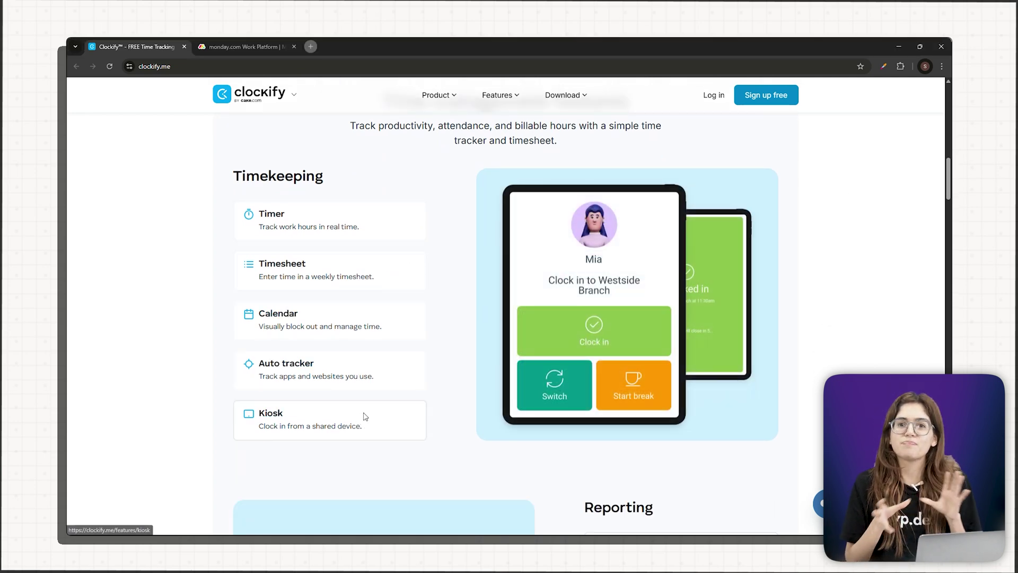
pyautogui.scroll(-2, 477, 358)
pyautogui.scroll(-1, 575, 311)
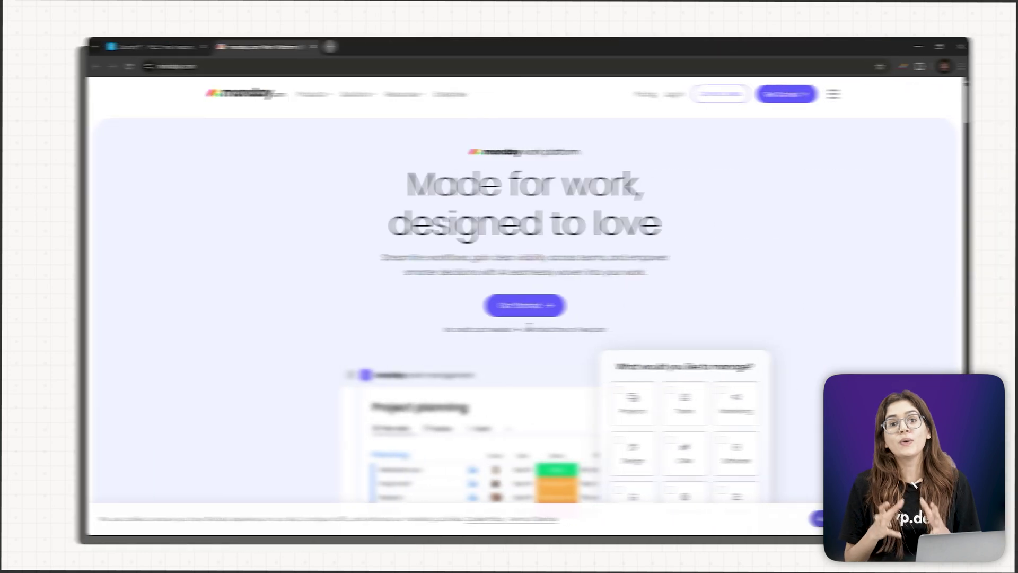
pyautogui.scroll(-3, 509, 326)
pyautogui.scroll(-4, 509, 326)
pyautogui.scroll(-2, 509, 326)
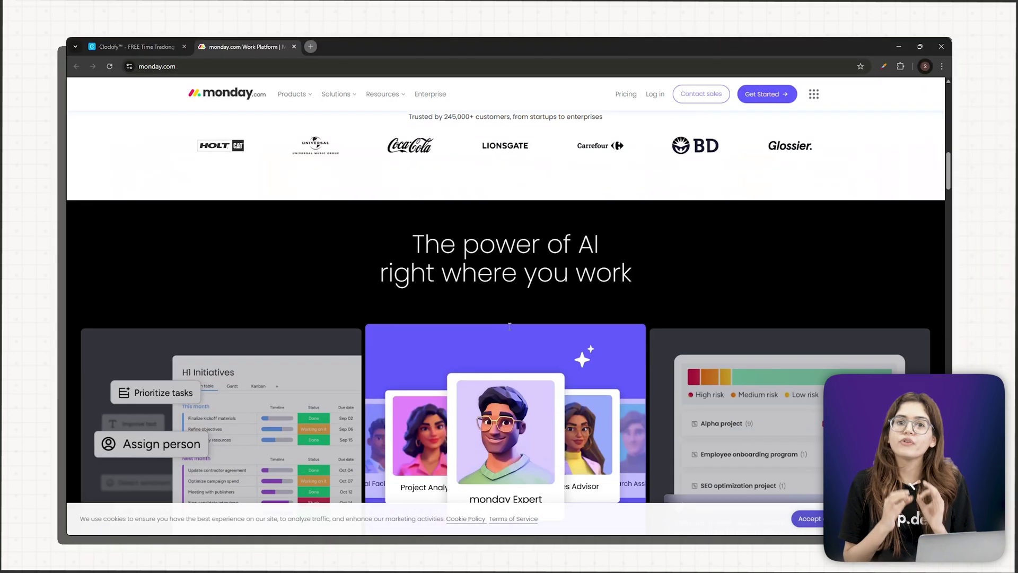
pyautogui.scroll(-2, 509, 328)
pyautogui.scroll(-3, 509, 330)
pyautogui.scroll(-3, 510, 329)
pyautogui.scroll(-2, 478, 329)
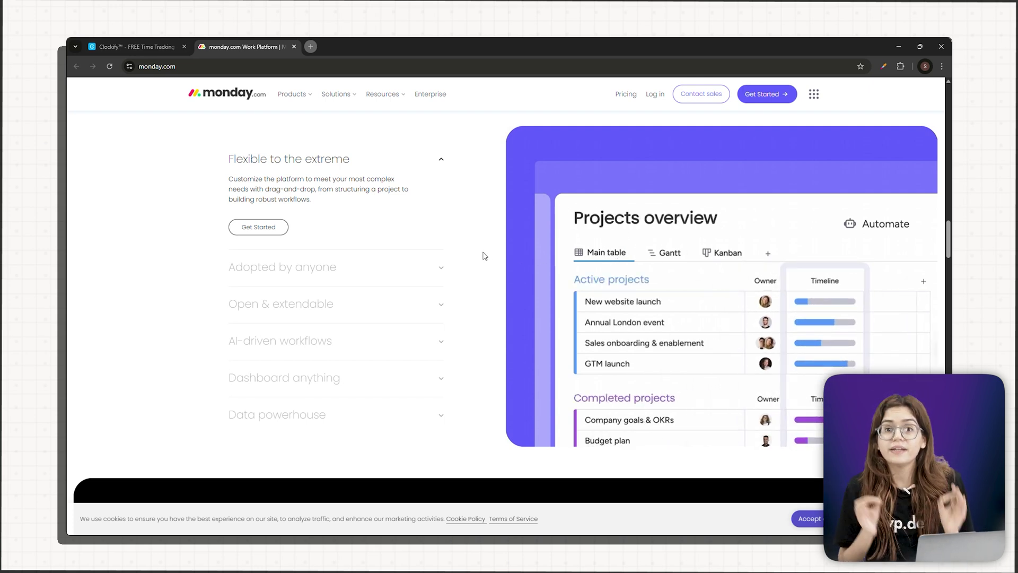
# Expand the 'Adopted by anyone' section in monday.com's feature list.
pyautogui.click(385, 268)
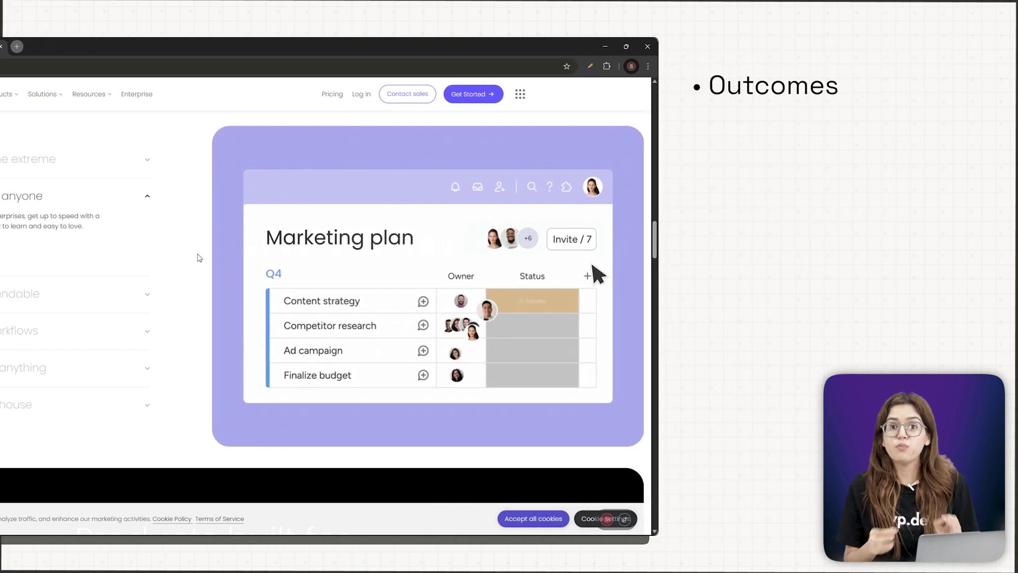
# Start a new takeaway bullet under Outcomes in the notes.
pyautogui.press('Return')
pyautogui.write('Clear benifits')
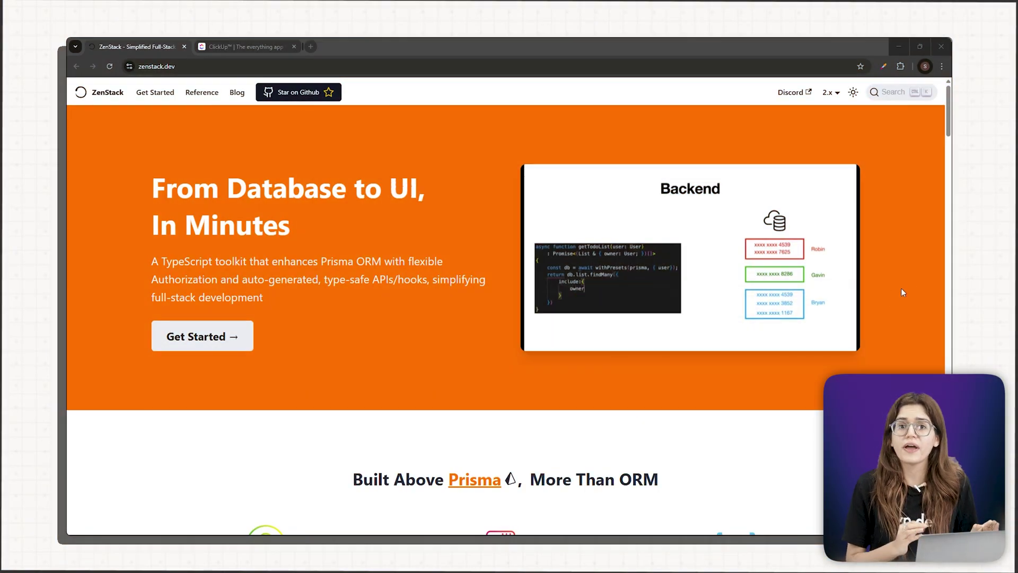
pyautogui.scroll(-5, 883, 288)
pyautogui.scroll(-2, 880, 298)
pyautogui.scroll(-3, 866, 295)
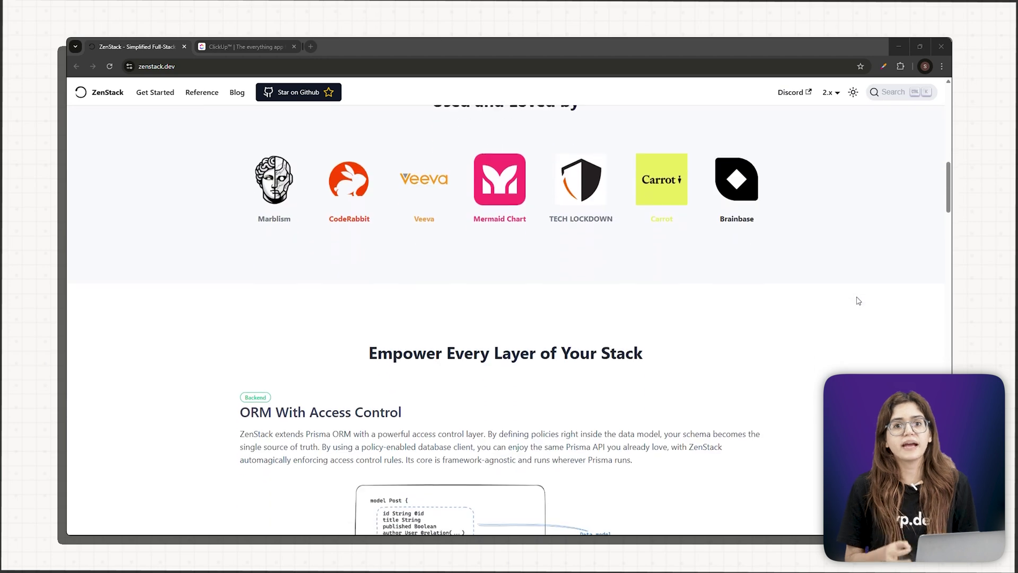
pyautogui.scroll(-3, 856, 298)
pyautogui.scroll(-1, 468, 334)
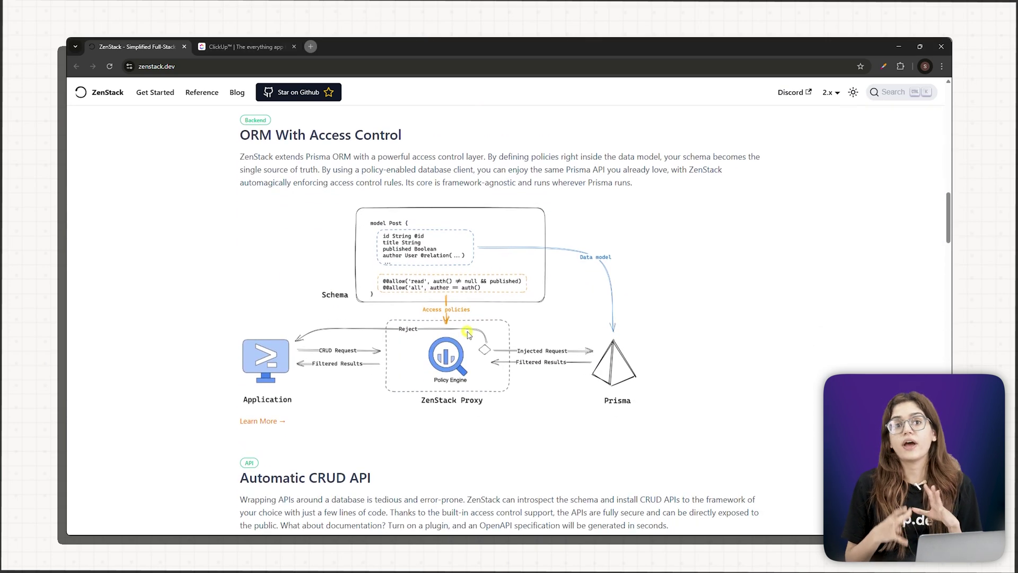
pyautogui.scroll(-3, 470, 339)
pyautogui.scroll(-3, 465, 350)
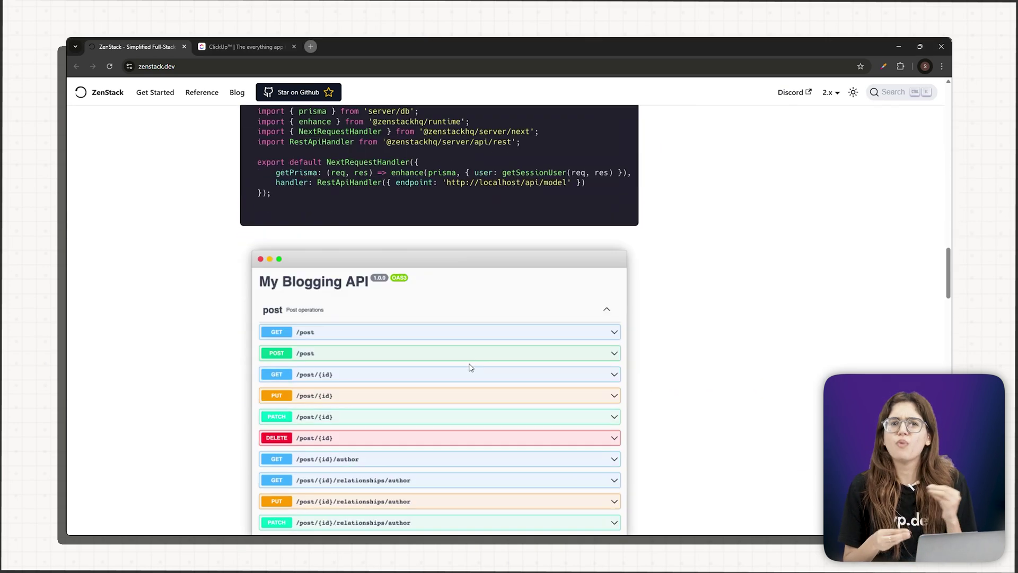
pyautogui.scroll(-1, 472, 362)
pyautogui.scroll(-5, 472, 358)
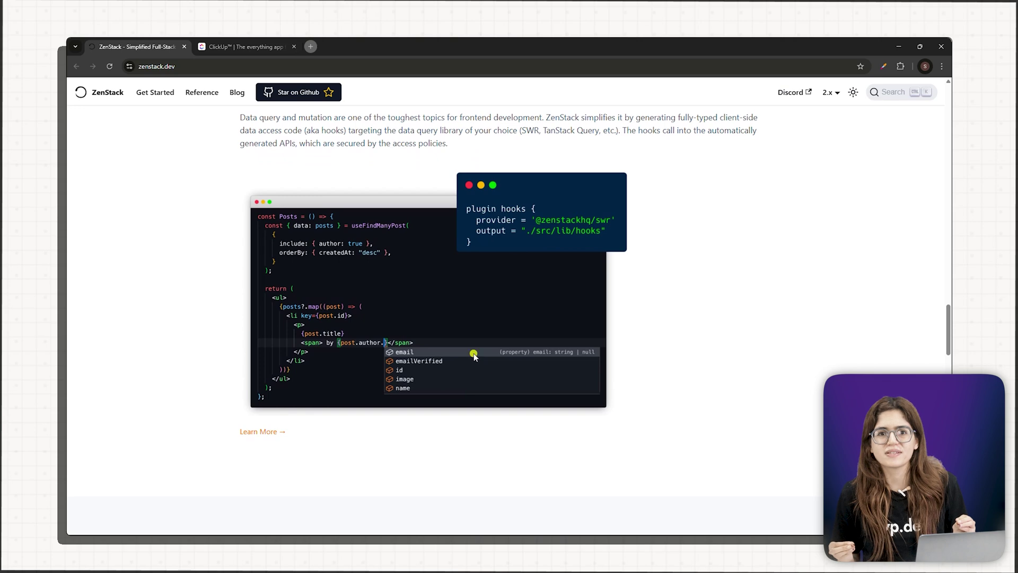
pyautogui.scroll(-3, 474, 357)
pyautogui.scroll(-2, 473, 357)
pyautogui.scroll(4, 473, 354)
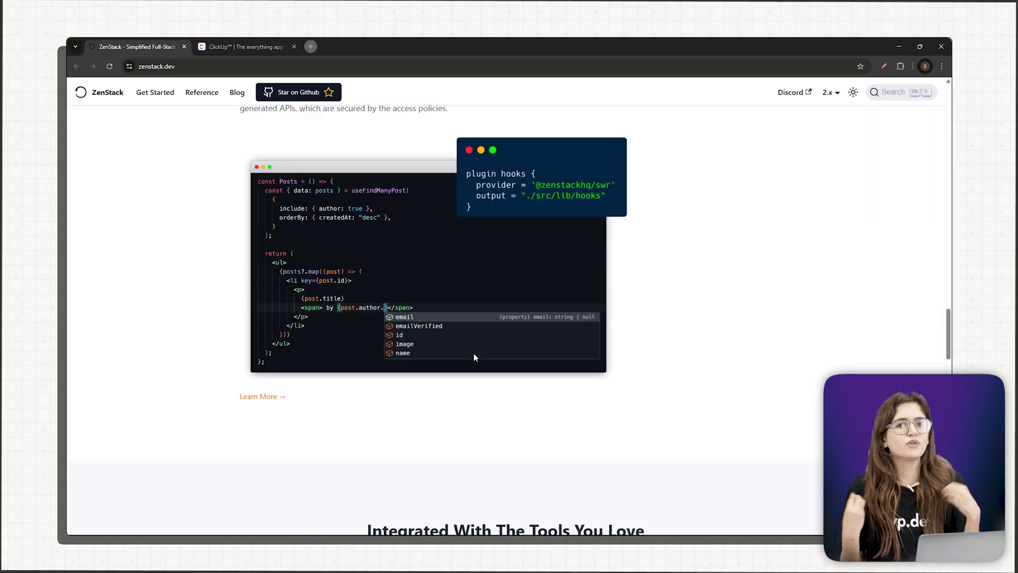
pyautogui.scroll(6, 469, 358)
pyautogui.scroll(4, 445, 362)
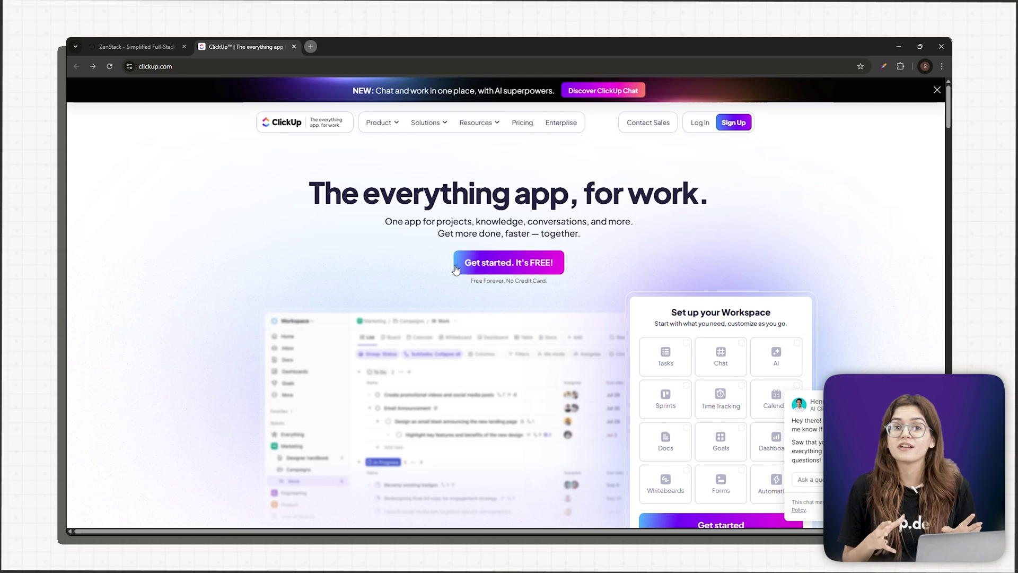
pyautogui.scroll(-3, 488, 265)
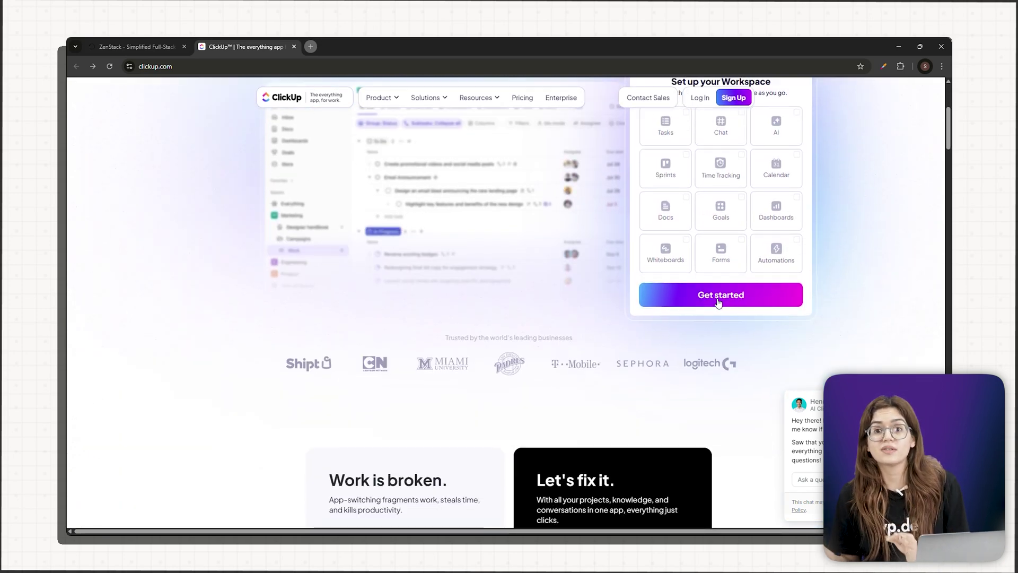
pyautogui.scroll(-3, 718, 302)
pyautogui.scroll(-3, 520, 298)
pyautogui.scroll(-2, 414, 326)
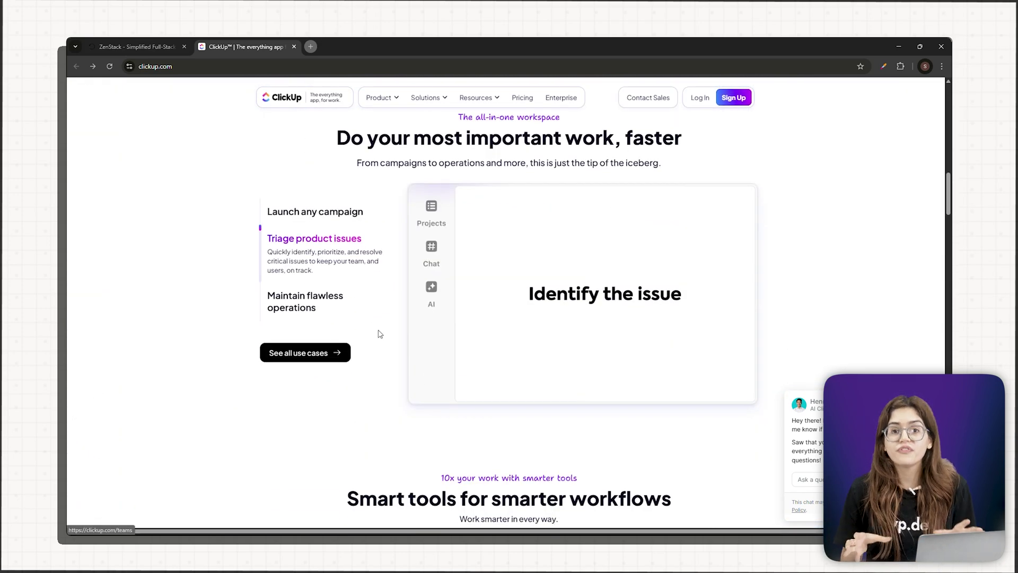
pyautogui.scroll(-5, 379, 334)
pyautogui.scroll(-1, 445, 239)
pyautogui.scroll(-4, 493, 175)
pyautogui.scroll(-1, 517, 146)
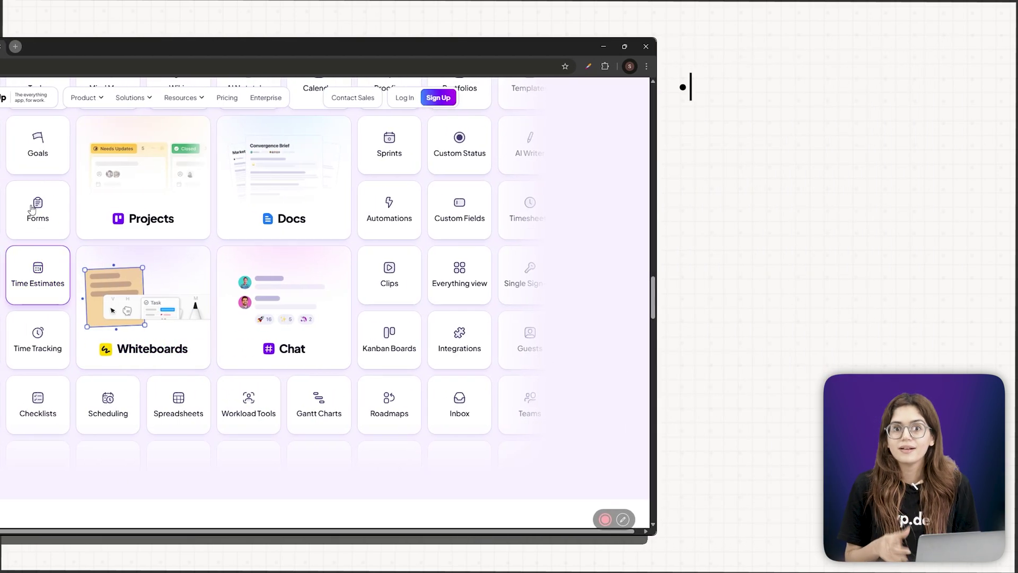
pyautogui.scroll(5, 326, 303)
pyautogui.scroll(5, 326, 302)
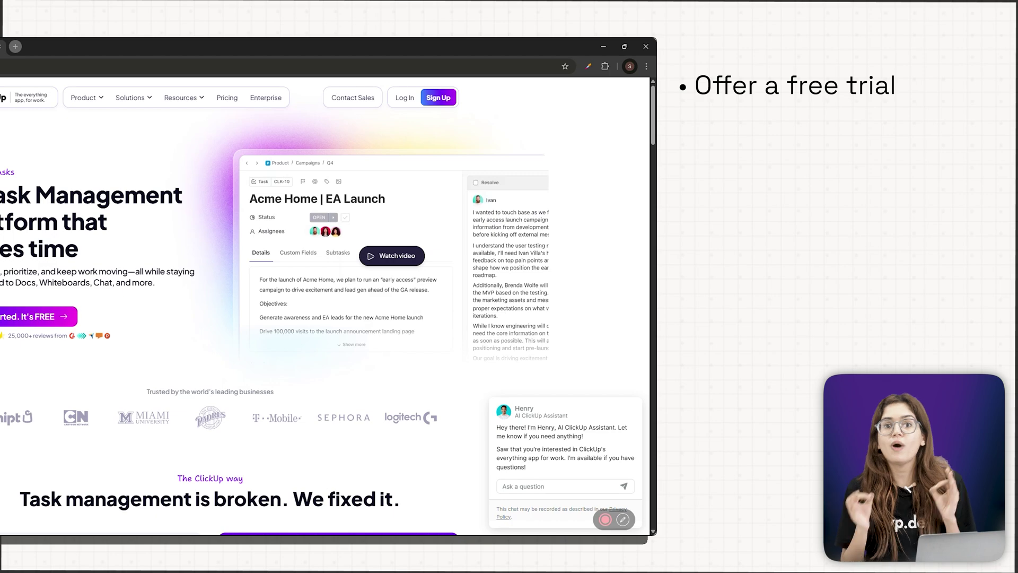
# Open one of ClickUp's feature pages.
pyautogui.click(430, 288)
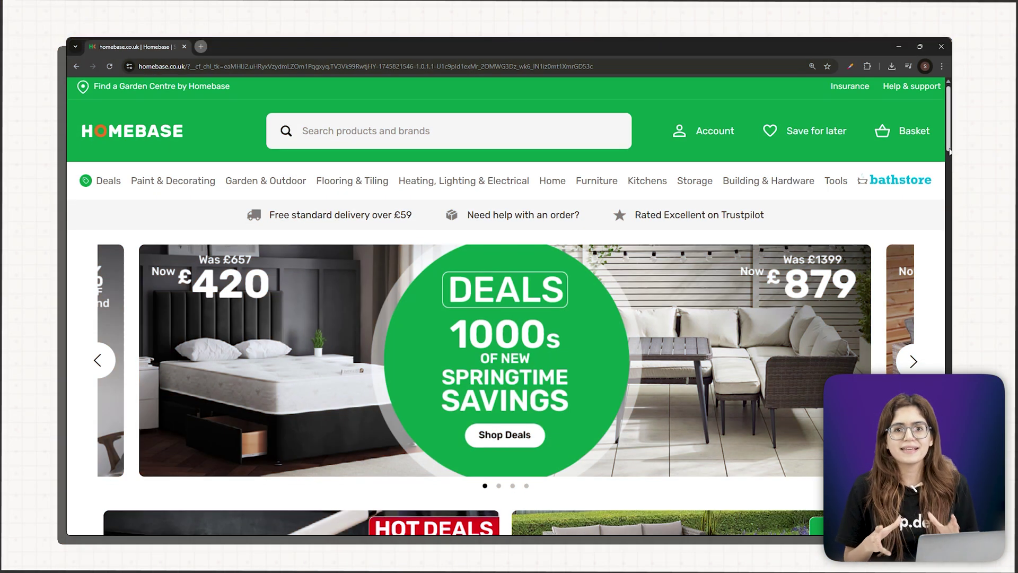
pyautogui.scroll(-2, 948, 148)
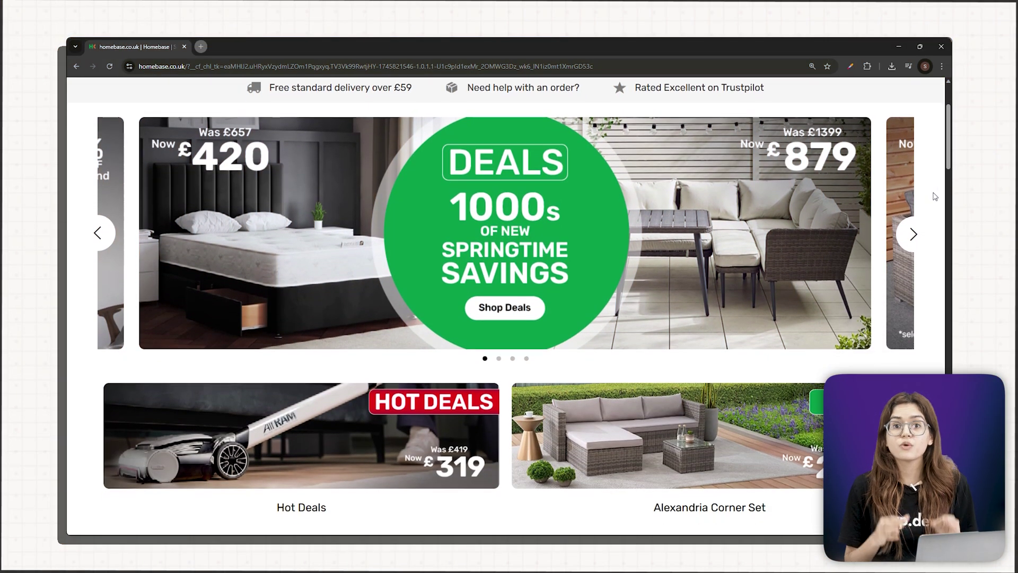
pyautogui.scroll(-2, 935, 196)
pyautogui.scroll(-2, 934, 196)
pyautogui.scroll(-1, 934, 195)
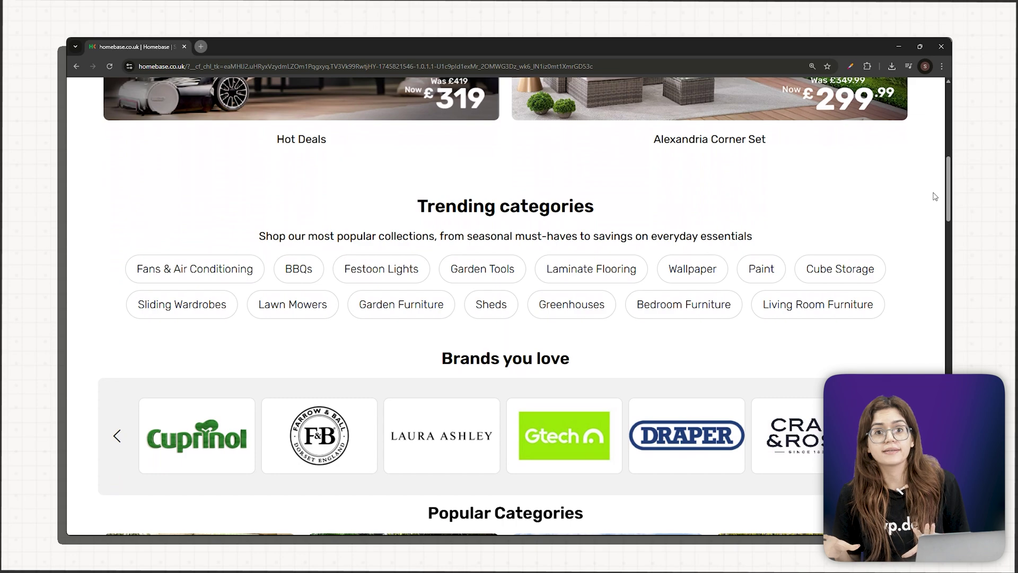
pyautogui.scroll(-2, 934, 196)
pyautogui.scroll(-2, 934, 195)
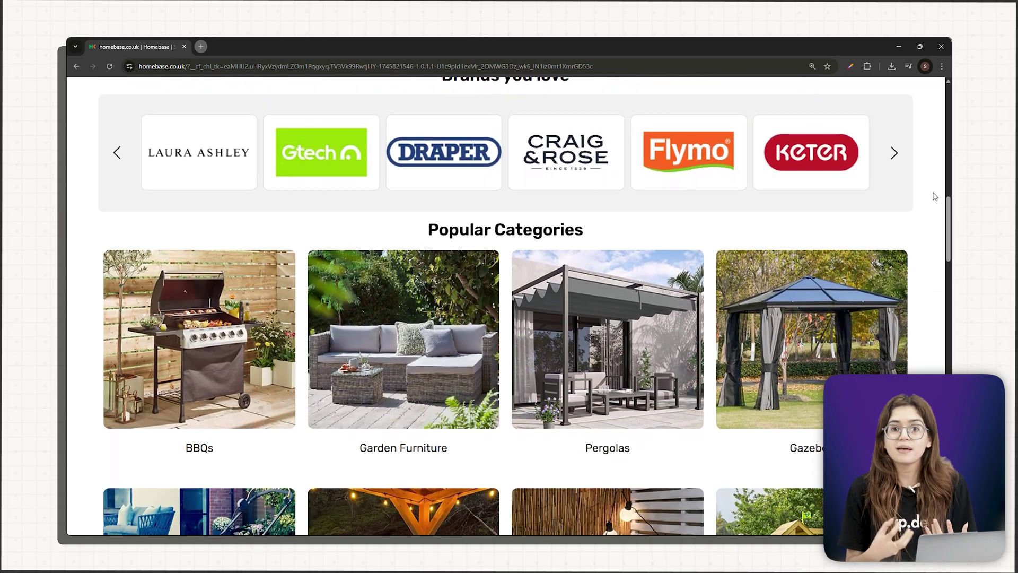
pyautogui.scroll(-1, 934, 196)
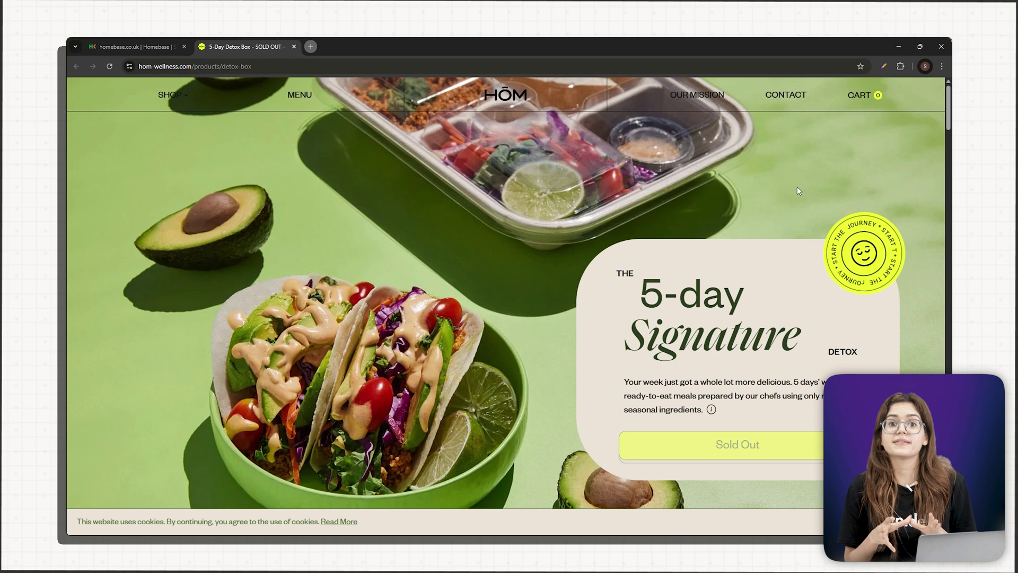
pyautogui.scroll(-4, 797, 187)
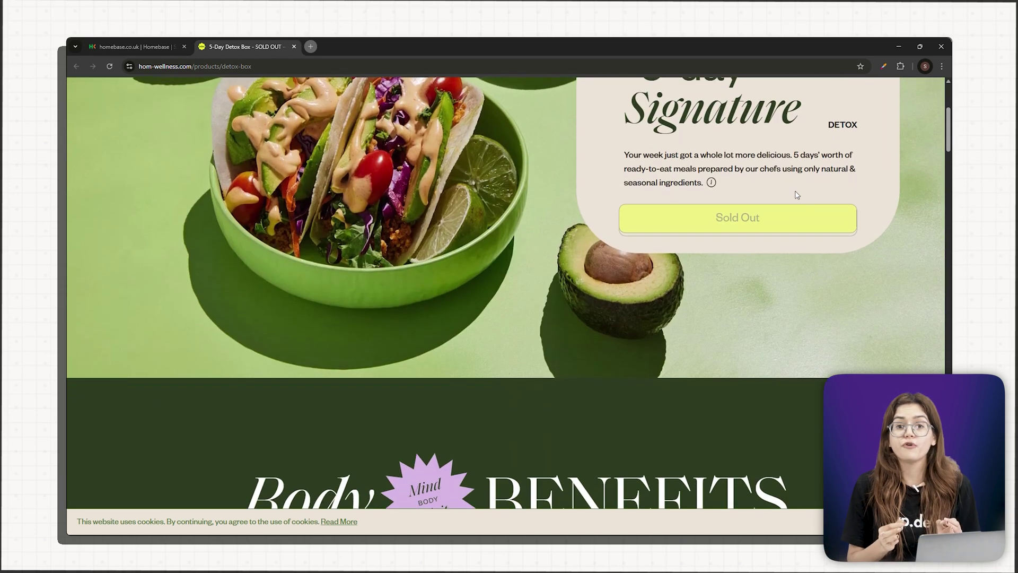
pyautogui.scroll(-2, 811, 278)
pyautogui.scroll(-2, 855, 239)
pyautogui.scroll(-1, 854, 239)
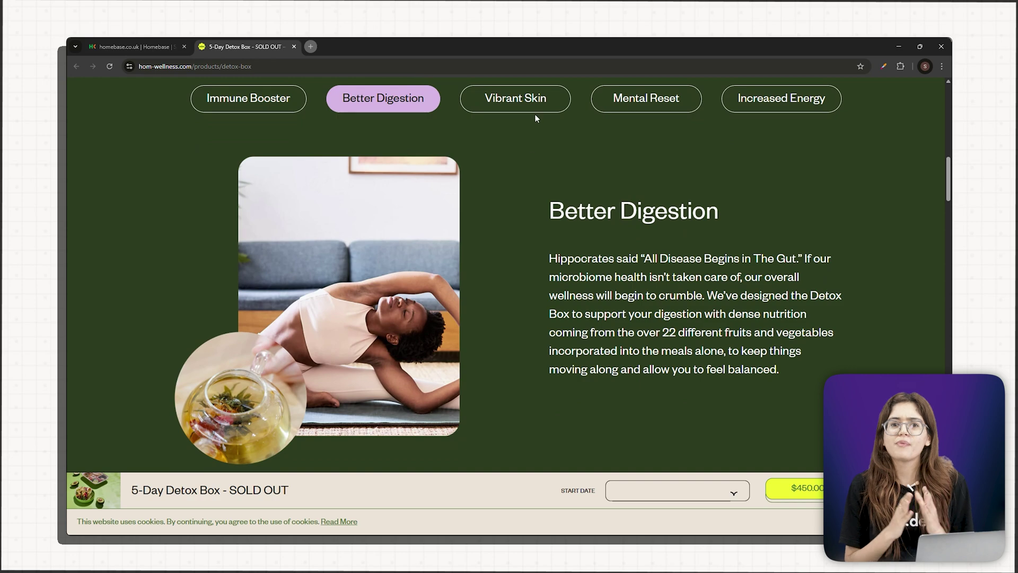
# Show the Vibrant Skin benefit details on the Detox Box page.
pyautogui.click(534, 99)
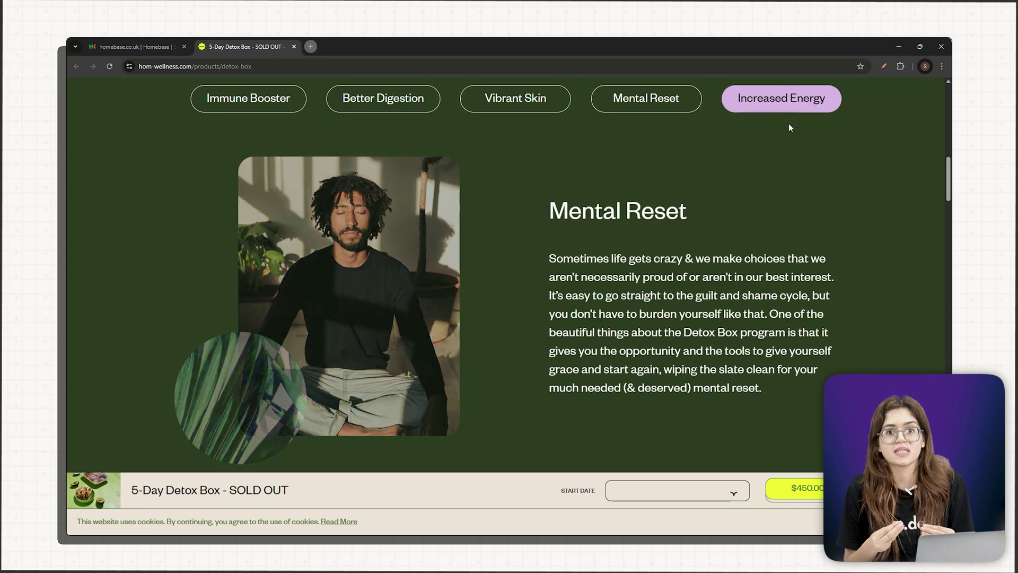
pyautogui.scroll(-3, 485, 220)
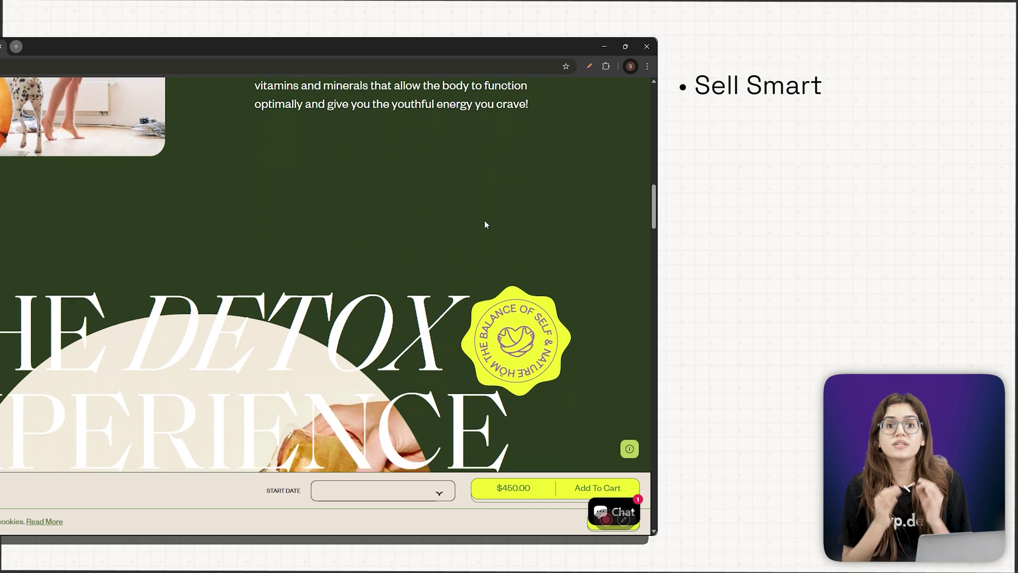
pyautogui.scroll(-3, 484, 224)
pyautogui.scroll(-3, 485, 220)
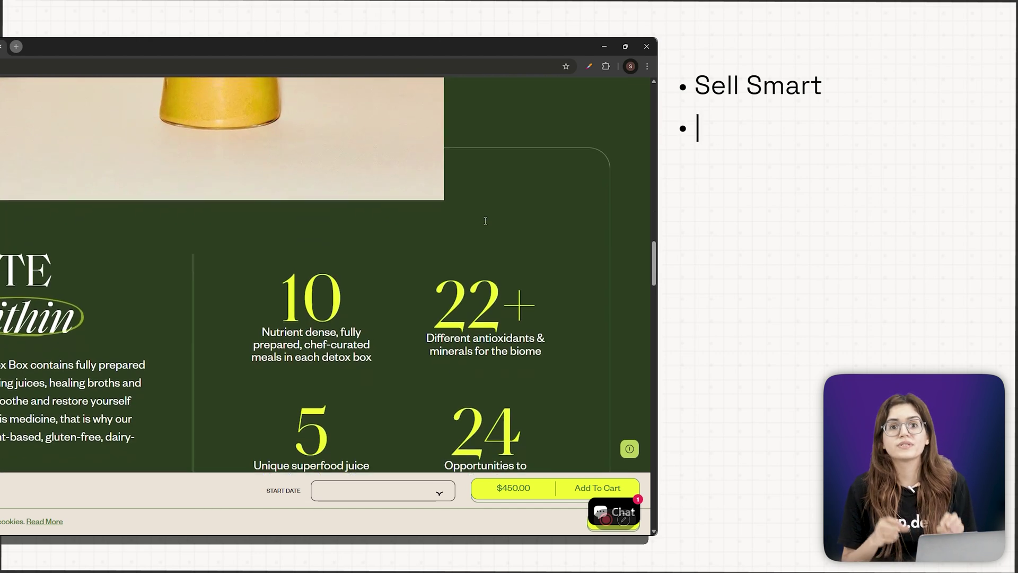
pyautogui.scroll(-3, 484, 221)
pyautogui.scroll(-3, 483, 221)
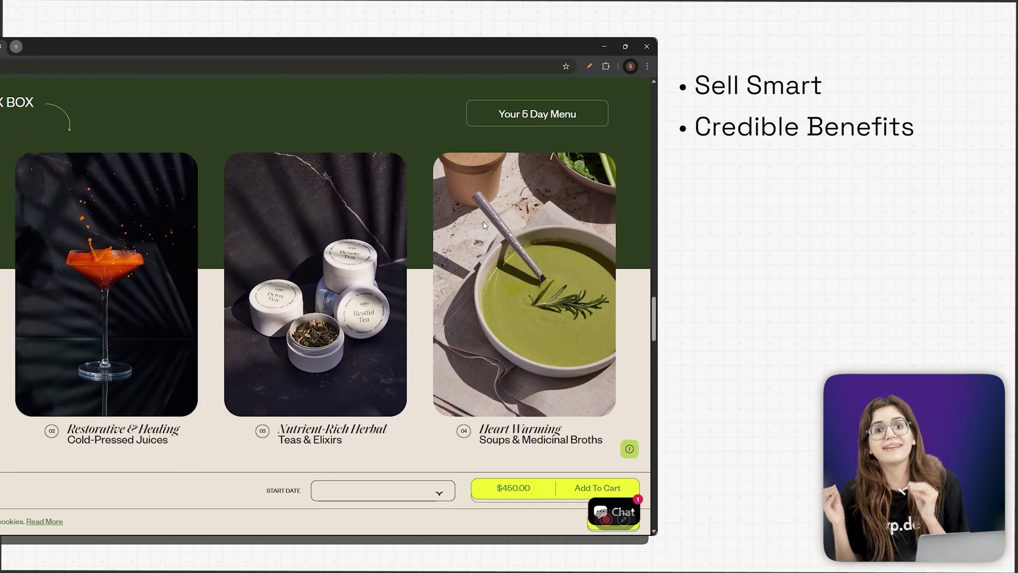
pyautogui.scroll(-2, 483, 222)
pyautogui.scroll(3, 422, 241)
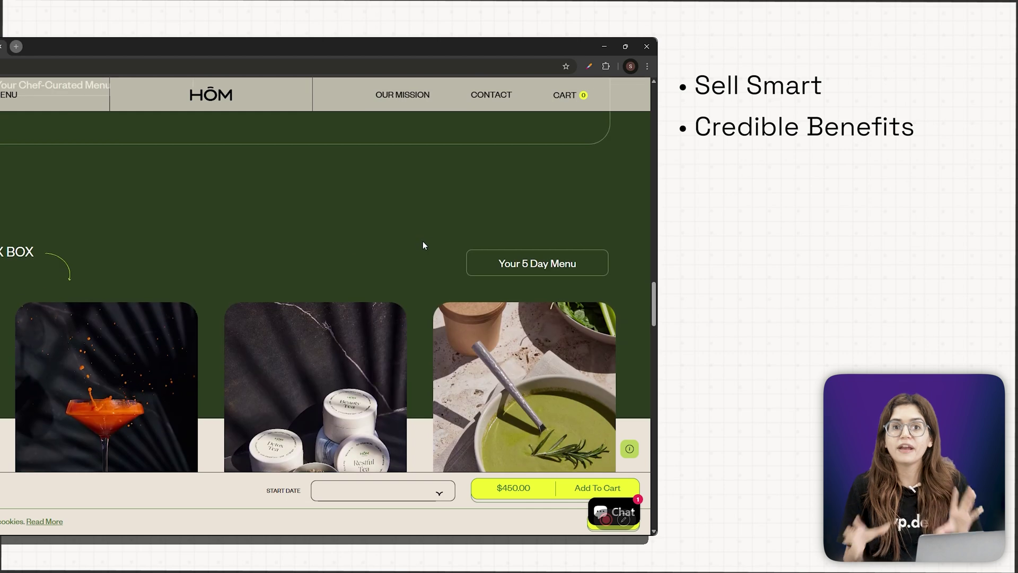
pyautogui.scroll(-3, 463, 241)
pyautogui.scroll(-5, 465, 241)
pyautogui.scroll(-2, 465, 245)
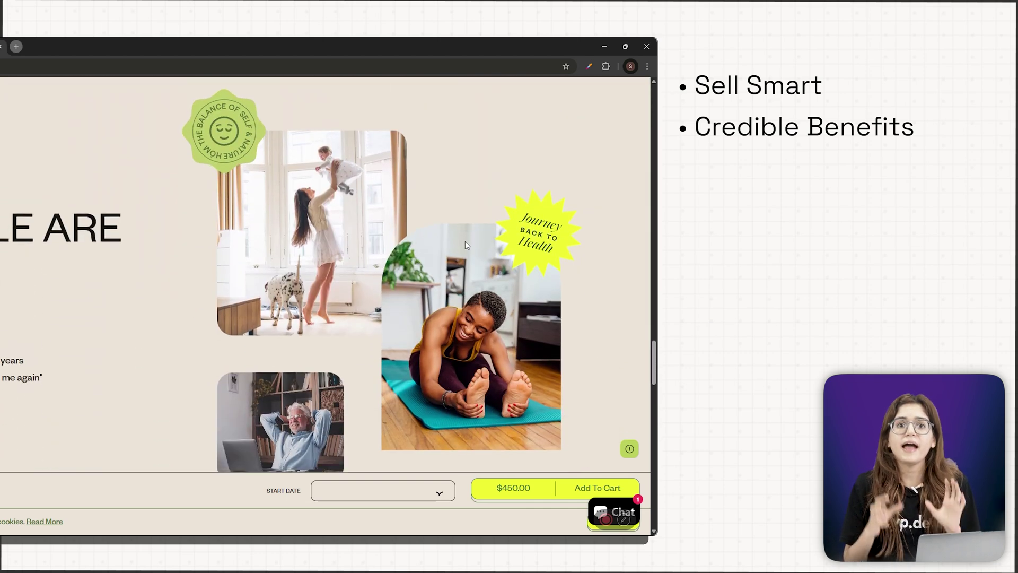
pyautogui.scroll(-3, 464, 245)
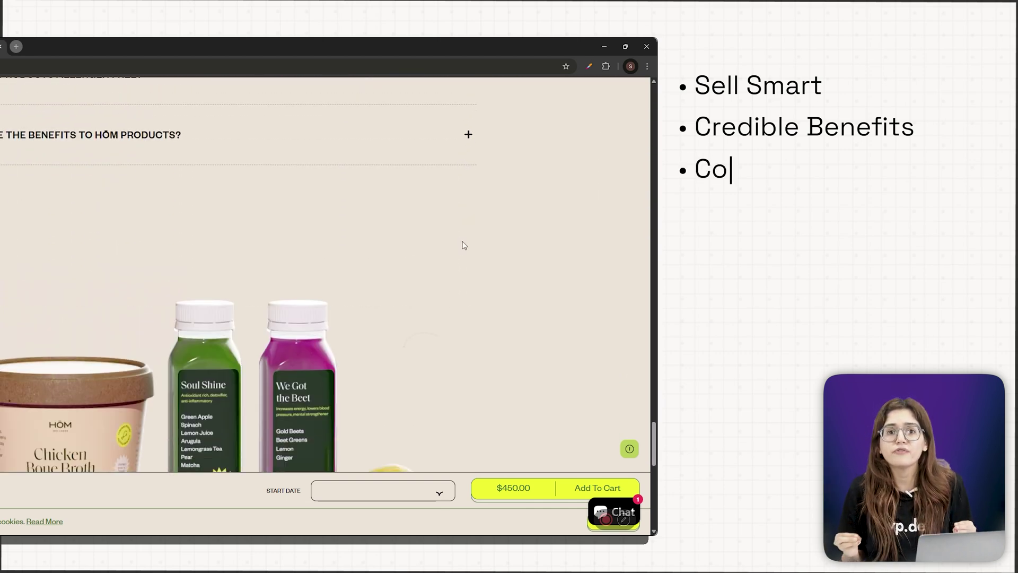
pyautogui.scroll(-3, 464, 245)
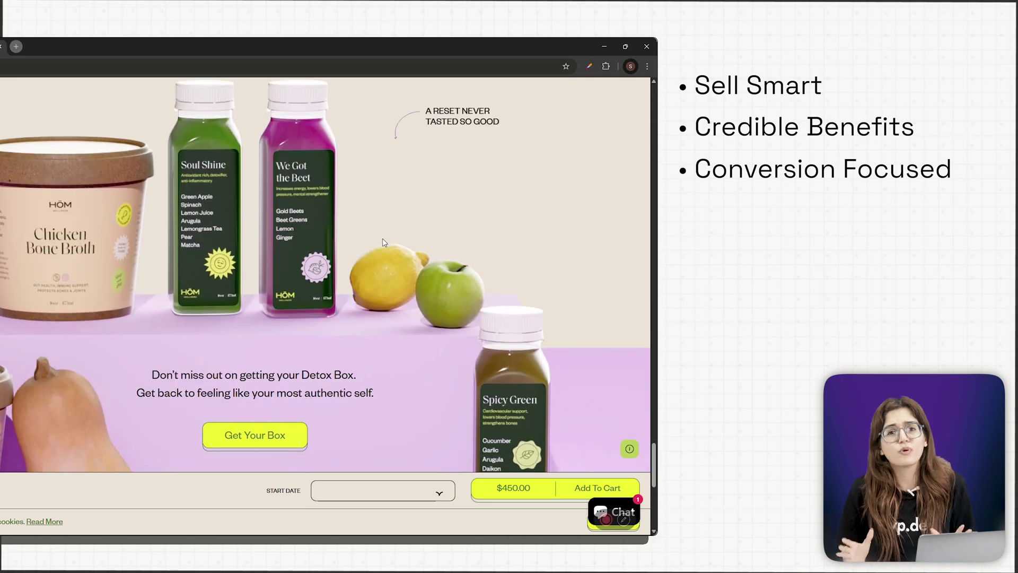